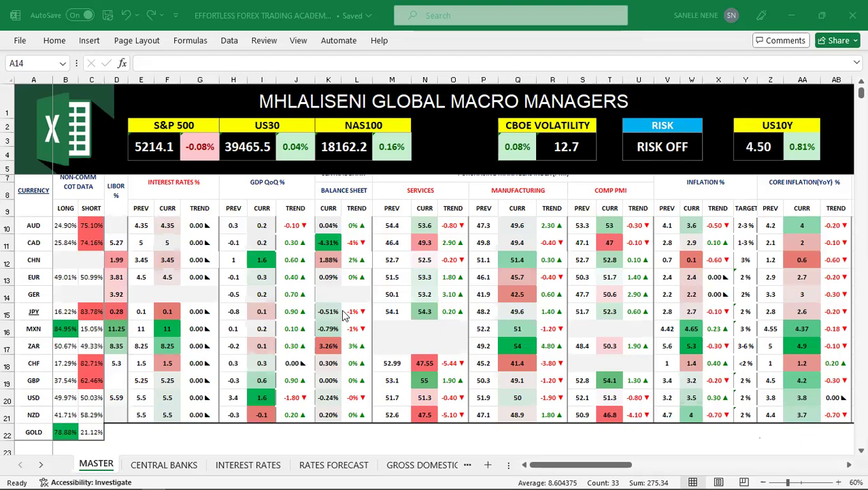
Step: Review the currency fundamentals, COT positions, reference links and risk-on/risk-off tables on the MASTER sheet
scroll(348, 410, "down", 2)
scroll(348, 409, "down", 4)
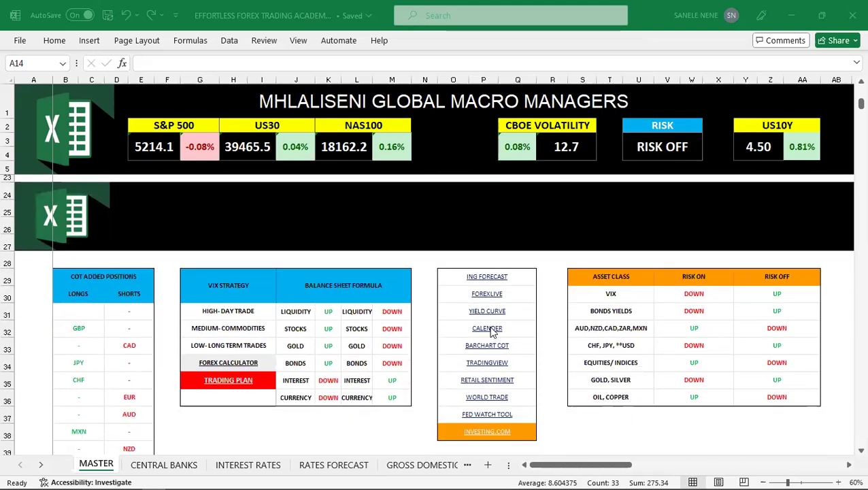
key("F2")
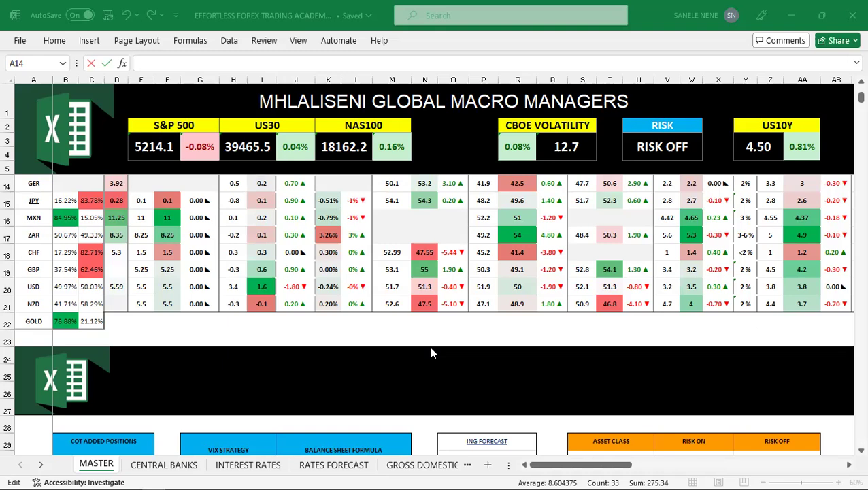
scroll(429, 354, "down", 4)
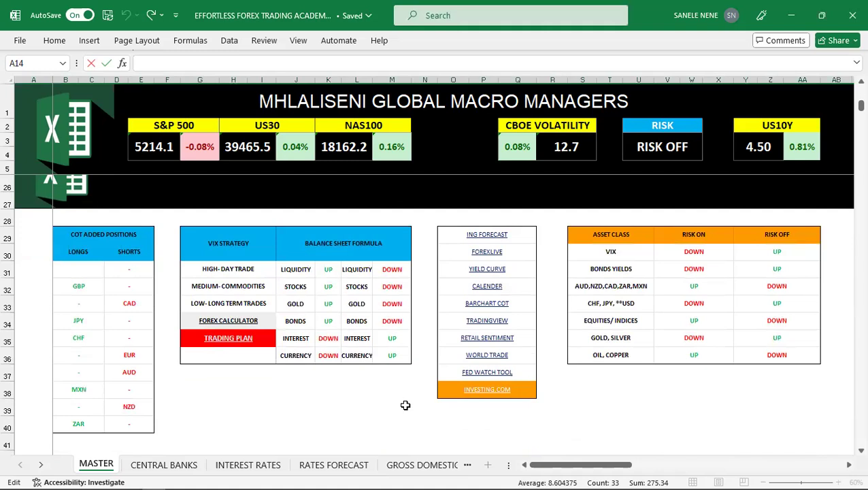
left_click(405, 406)
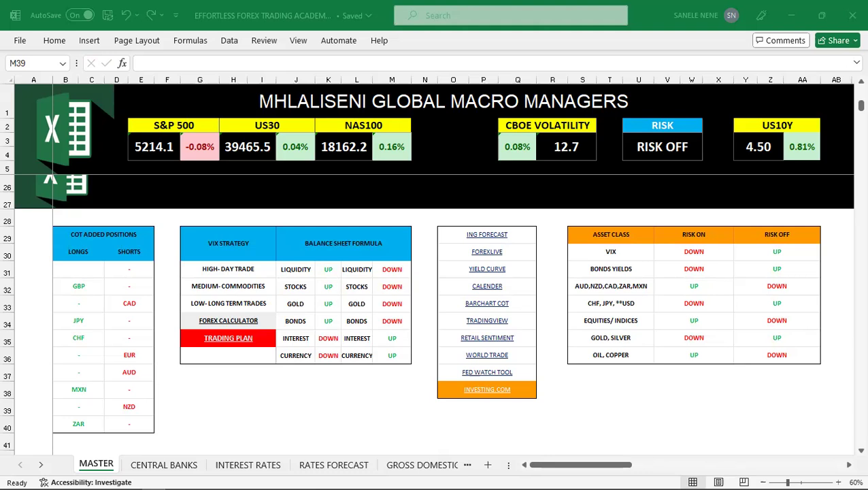
Step: Follow the CALENDER link on the MASTER sheet and look through the Trading Economics economic calendar in the browser
left_click(493, 291)
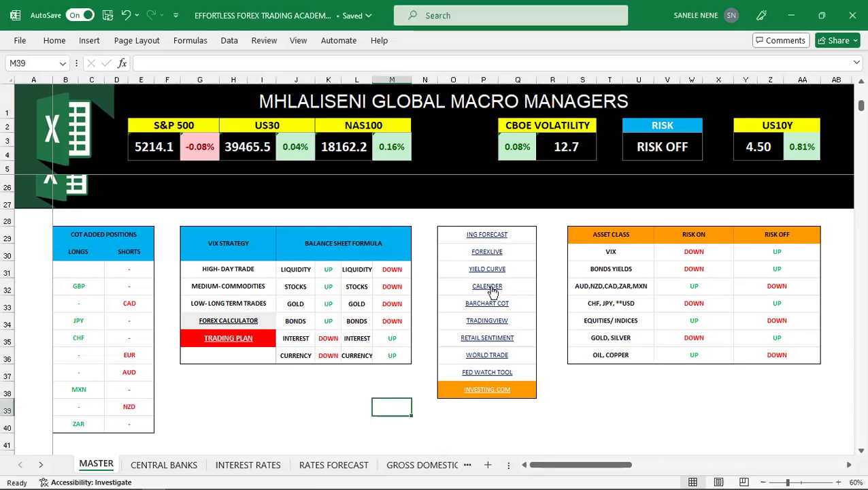
left_click(493, 291)
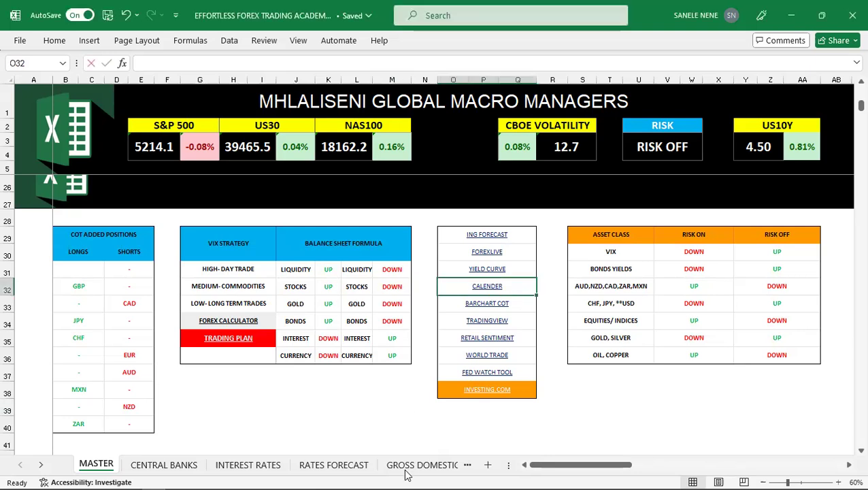
key("F2")
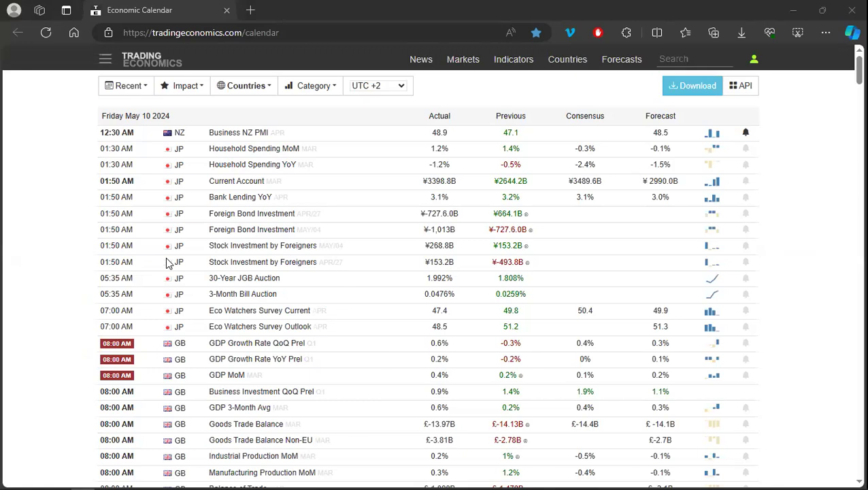
scroll(169, 262, "down", 12)
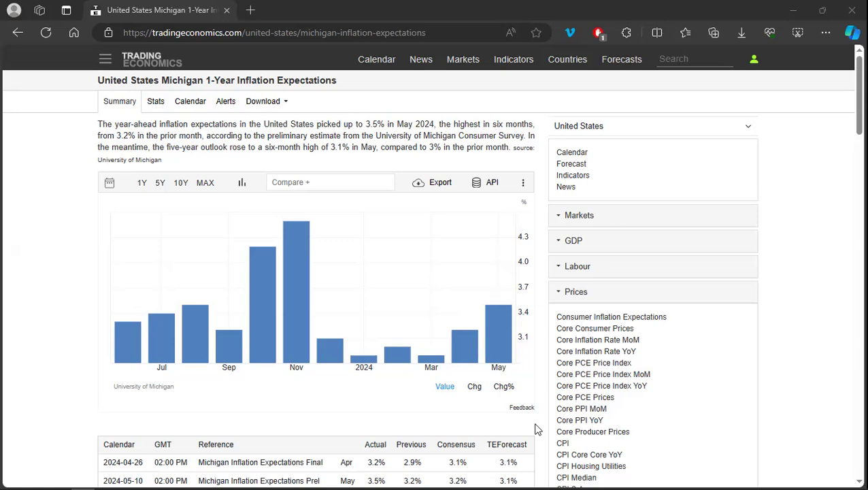
Step: Read the March, April and May 2024 values in the United States Michigan 1-Year Inflation Expectations chart
mouse_move(423, 366)
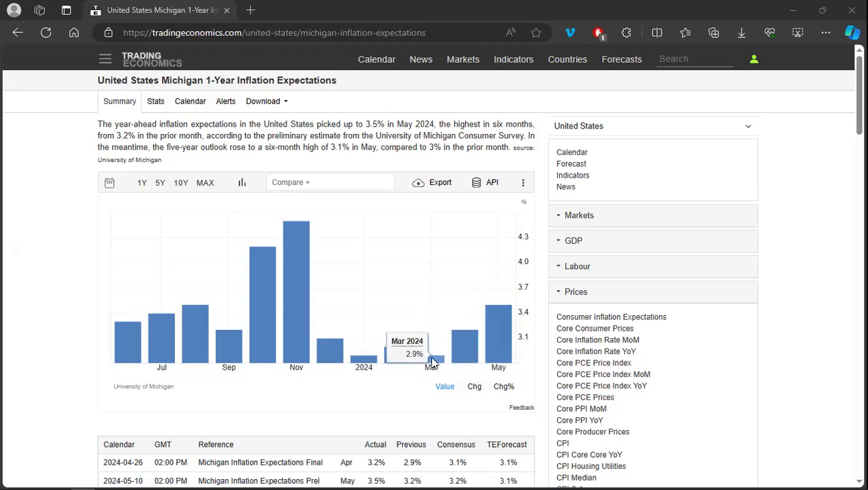
mouse_move(473, 348)
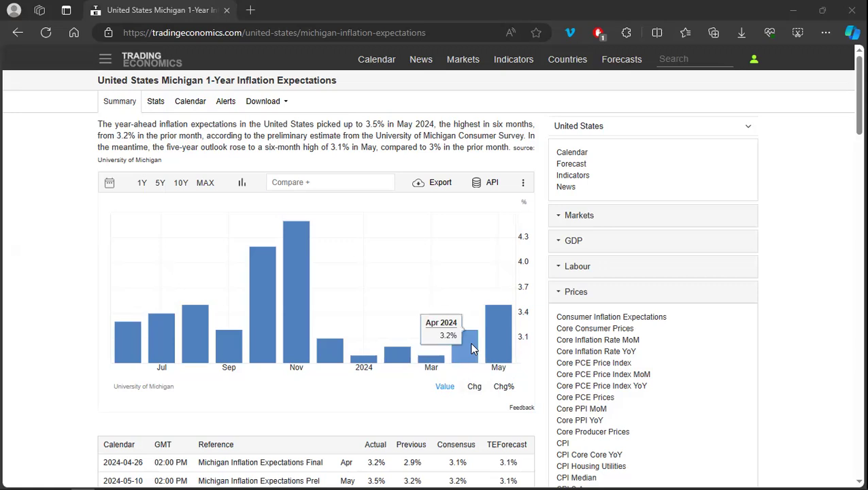
mouse_move(500, 331)
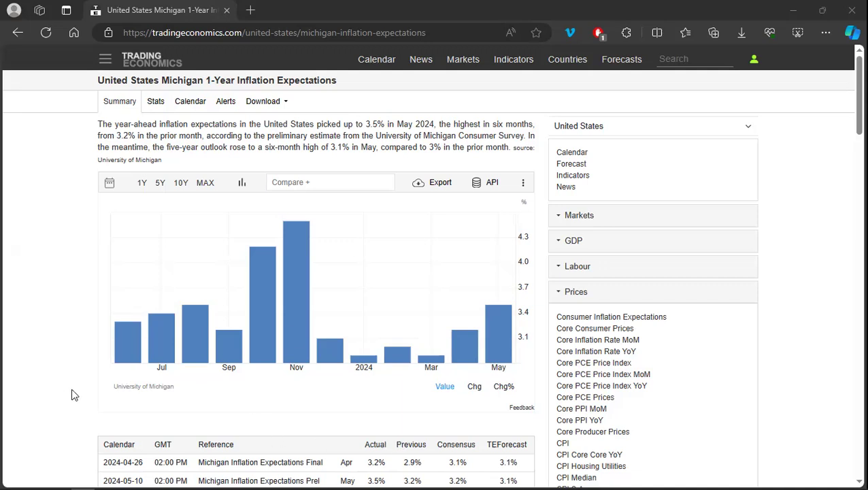
Step: Find the related United States price indicators and open Michigan 5 Year Inflation Expectations to inspect its March 2024 value
scroll(72, 389, "down", 1)
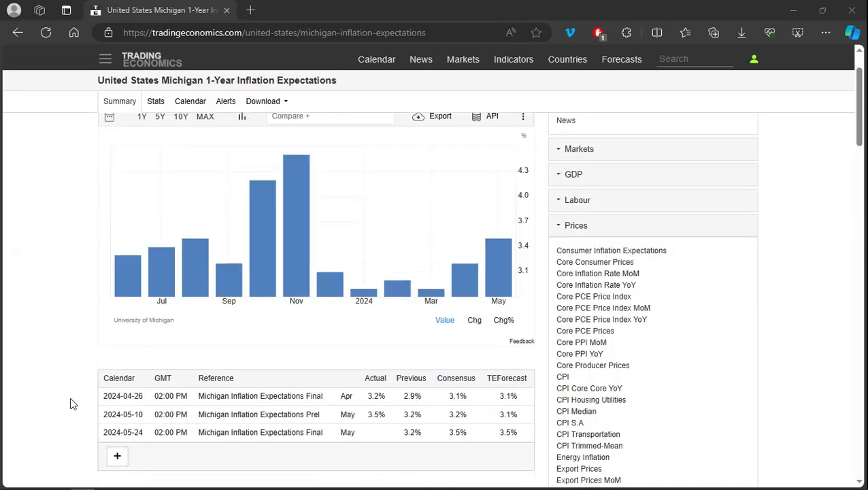
scroll(83, 370, "down", 2)
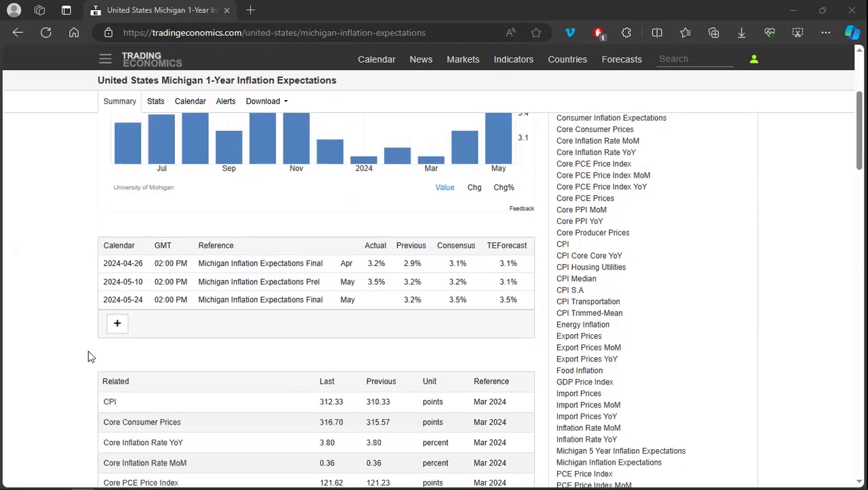
scroll(79, 374, "down", 2)
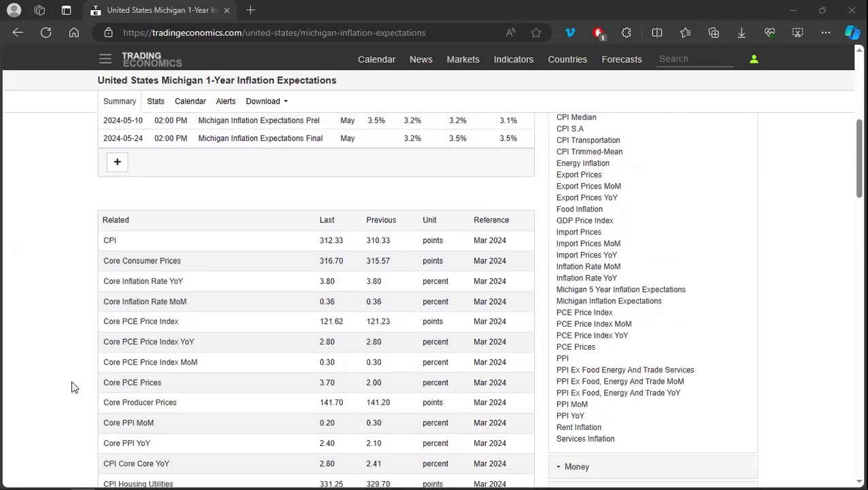
scroll(75, 388, "down", 5)
scroll(571, 300, "up", 4)
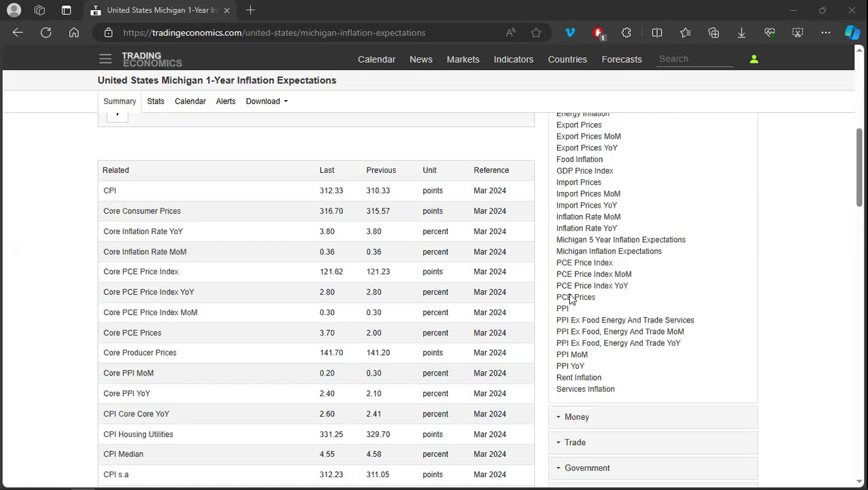
scroll(434, 246, "up", 3)
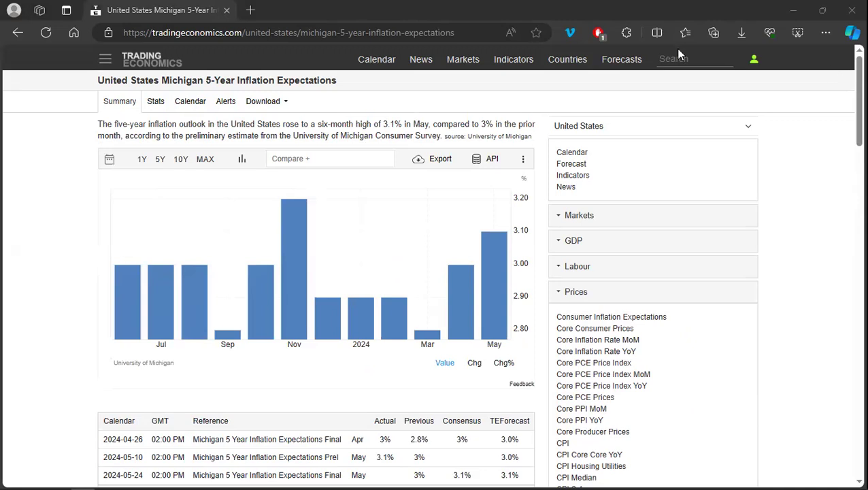
mouse_move(421, 340)
Step: Go from Trading Economics to the saved Gold chart layout on TradingView
left_click(169, 36)
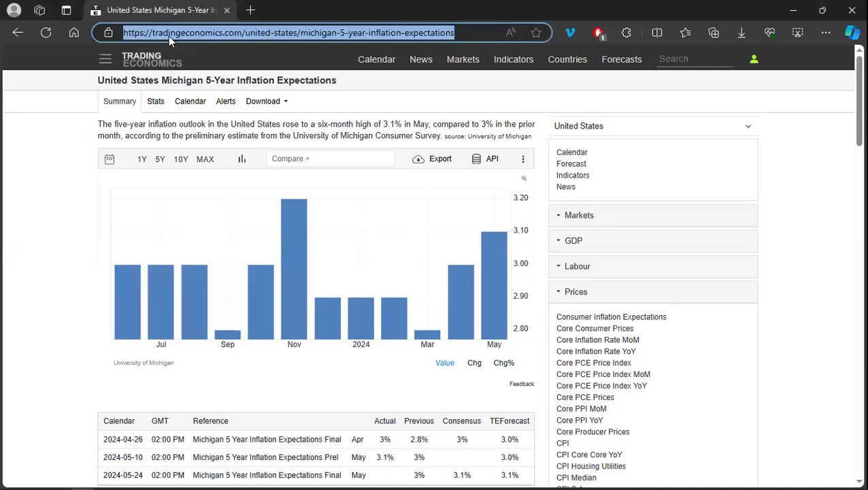
type("gol")
key("Return")
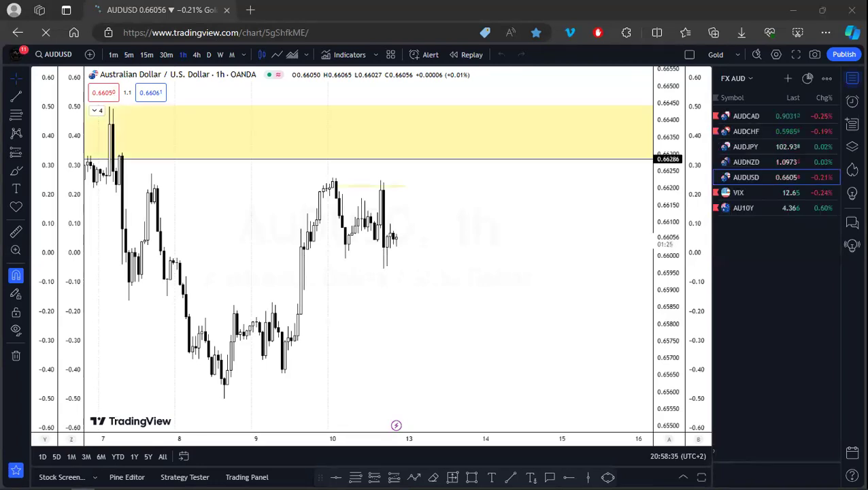
Step: Switch the symbol list from FX AUD to WATCHLIST and look through its bond markets and setups
left_click(745, 79)
left_click(375, 198)
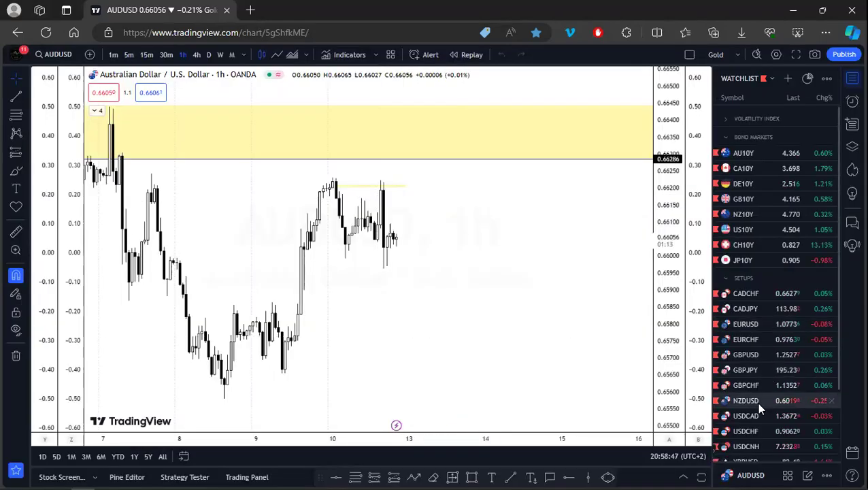
scroll(752, 435, "down", 2)
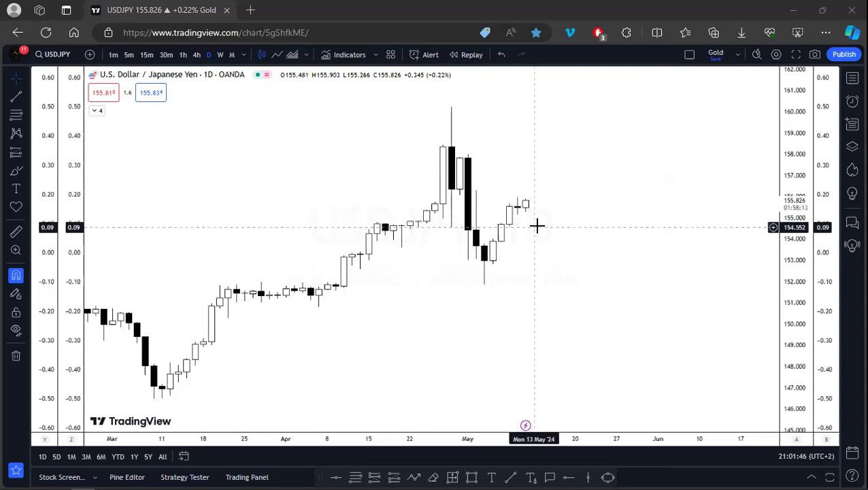
Step: Examine the USDJPY daily price history back to March 2022, especially around the marked dates 17 October 2022 and 23 October 2023
scroll(508, 270, "down", 3)
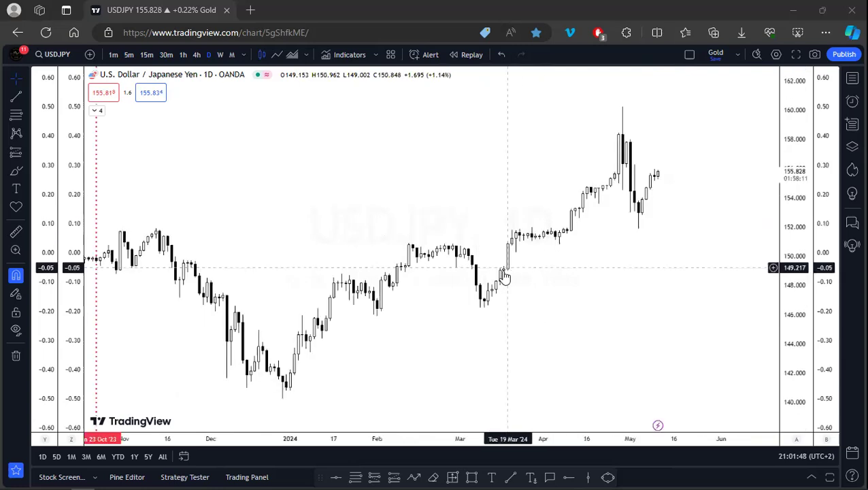
scroll(504, 277, "down", 3)
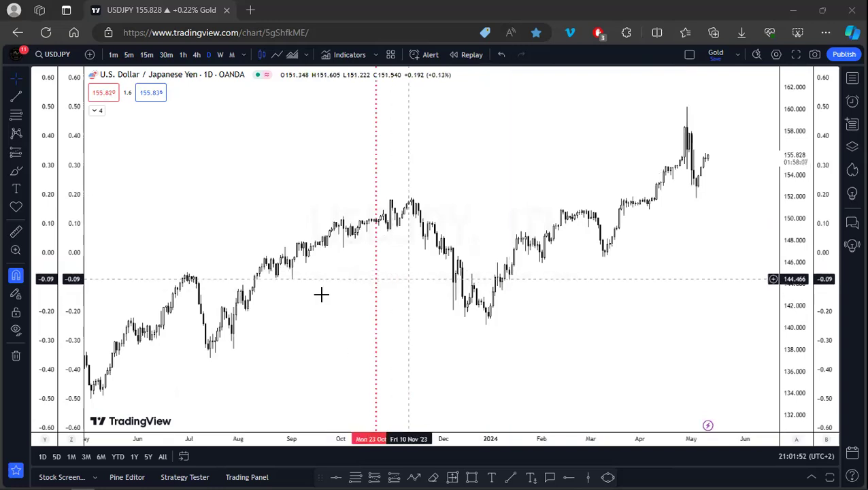
scroll(320, 285, "down", 3)
scroll(329, 279, "down", 3)
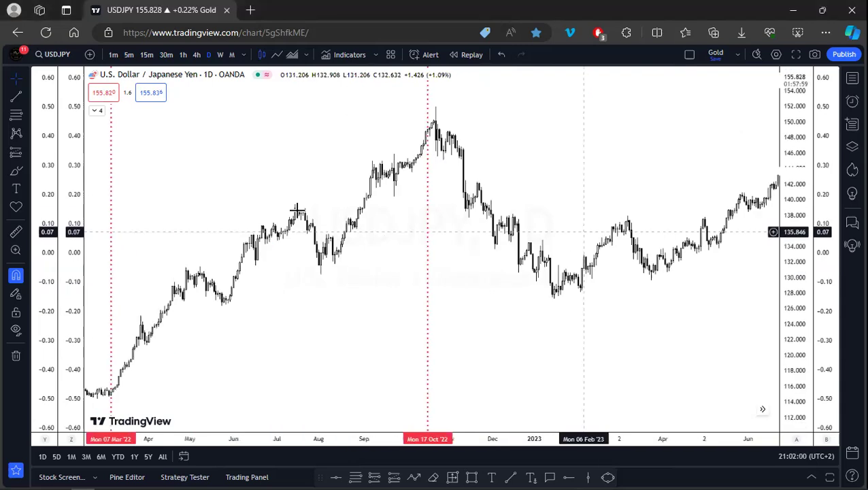
scroll(408, 231, "up", 3)
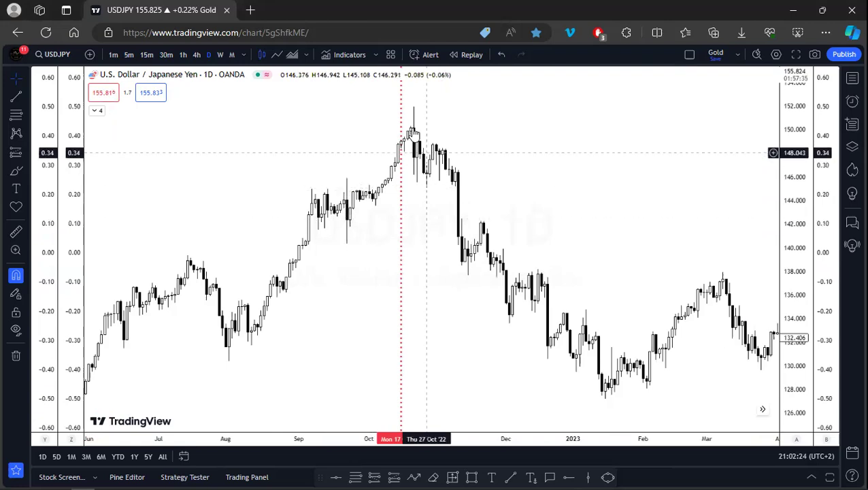
scroll(556, 206, "right", 10)
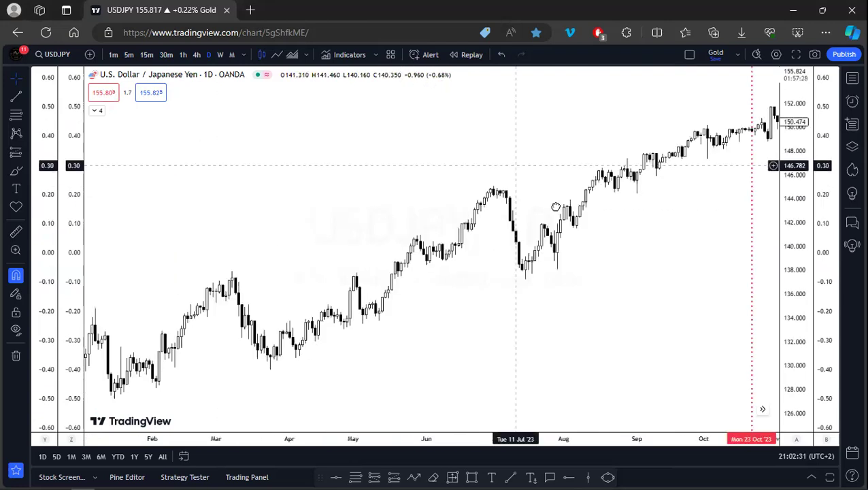
scroll(555, 206, "down", 3)
scroll(310, 258, "up", 3)
scroll(310, 257, "left", 8)
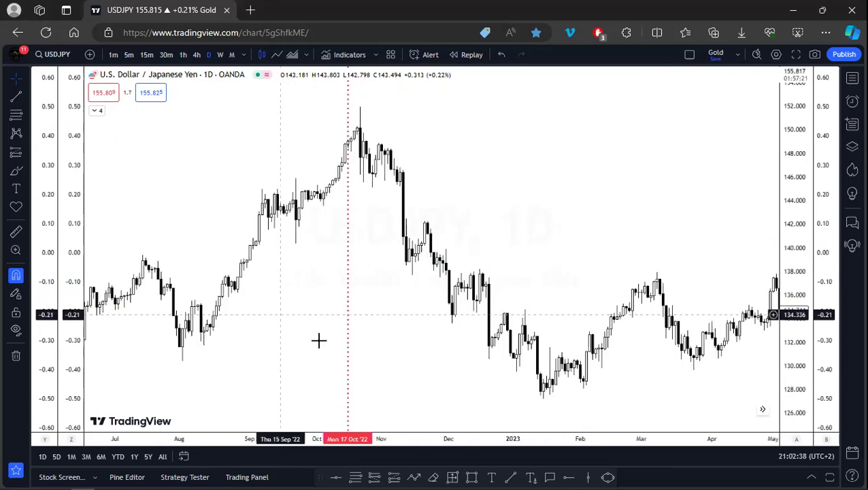
scroll(318, 340, "left", 3)
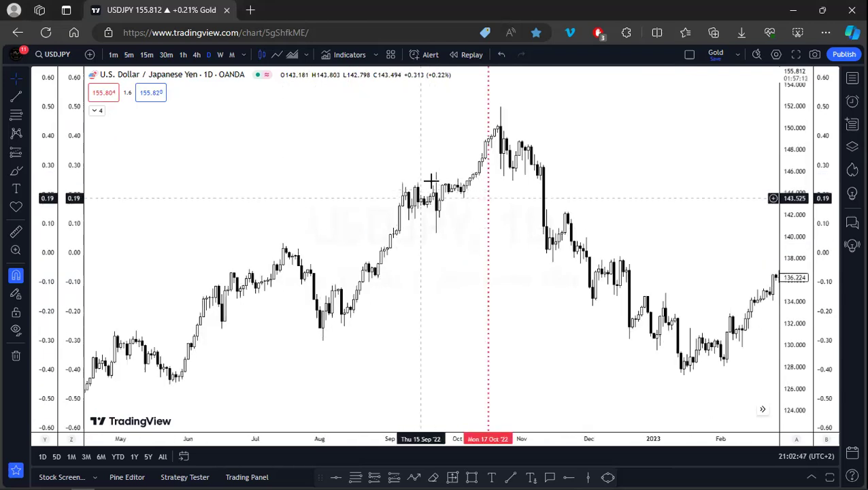
scroll(544, 257, "right", 15)
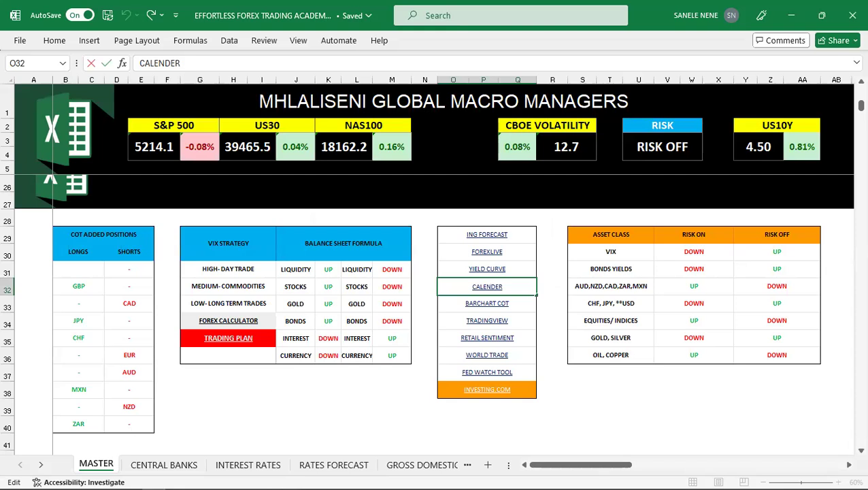
Step: Return to the Excel workbook, open the INFLATION sheet and review the monthly currency figures back to January 2021
left_click(41, 464)
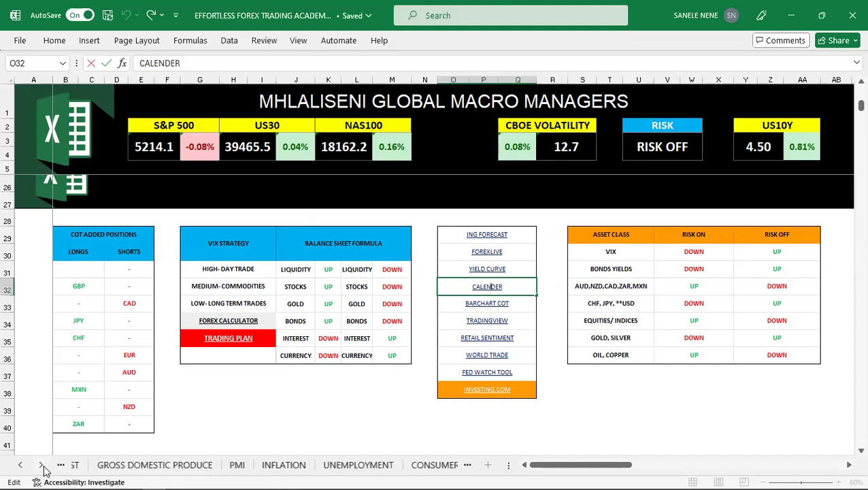
left_click(274, 470)
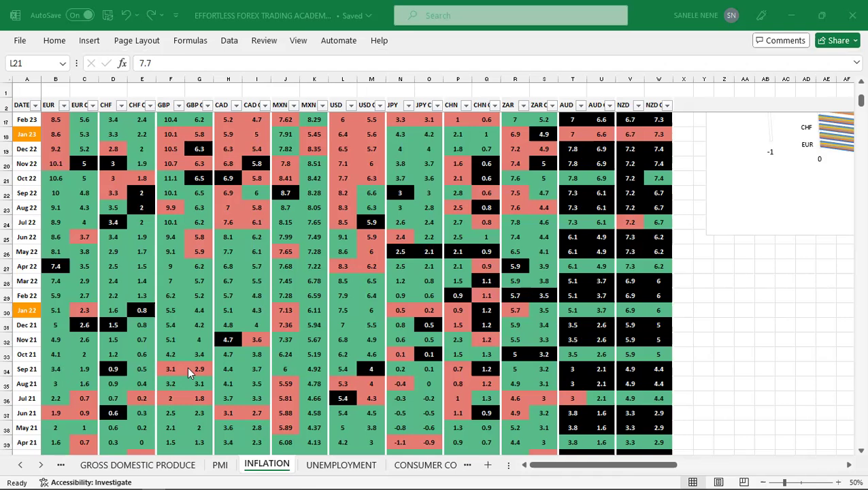
scroll(107, 136, "down", 1)
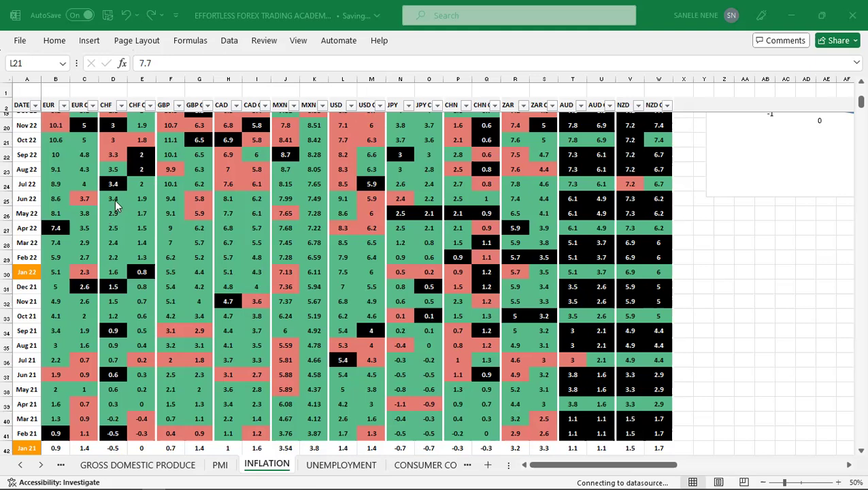
Step: Open the INTEREST RATES sheet to view the central bank rates for 2021 to 2023
left_click(21, 465)
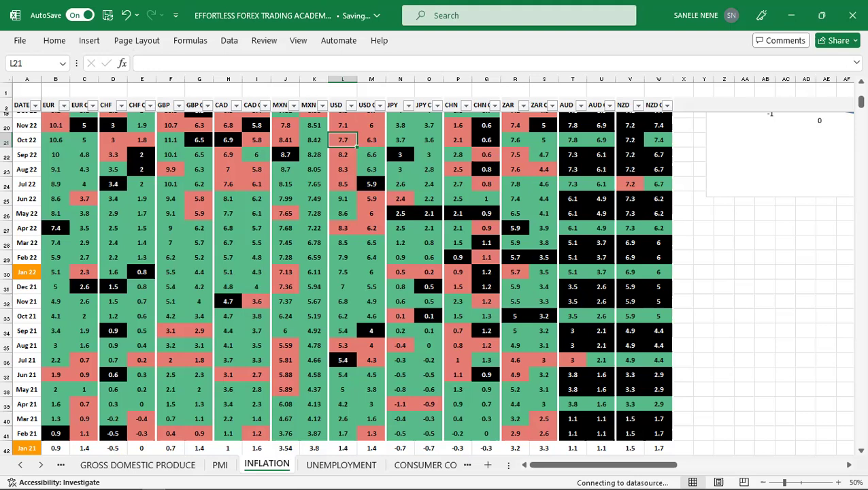
left_click(20, 465)
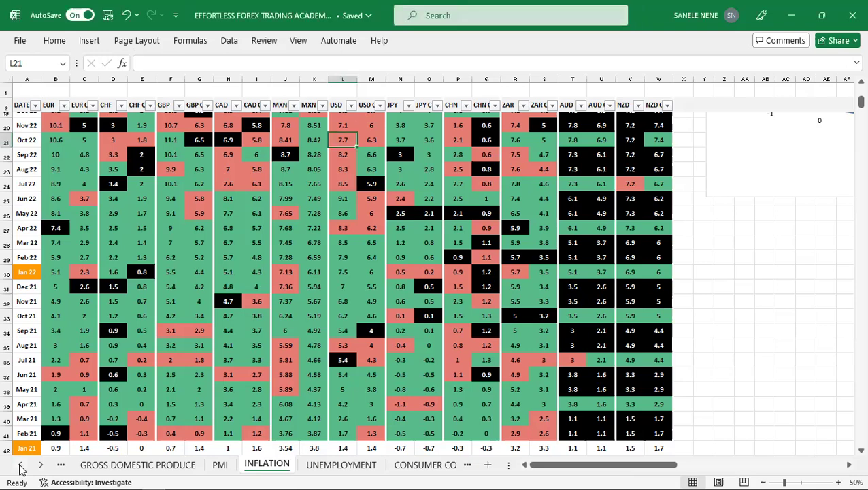
left_click(20, 468)
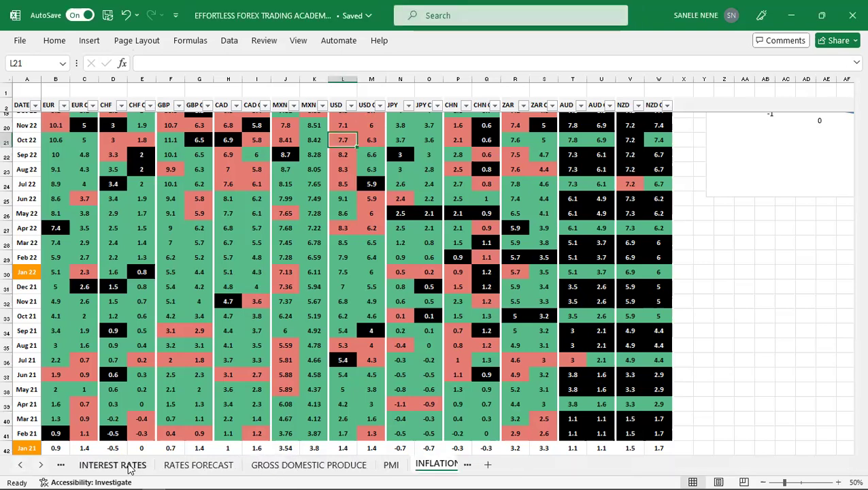
key("ctrl+Page_Up")
key("ctrl+Page_Up")
key("ctrl+Page_Up")
key("ctrl+Page_Up")
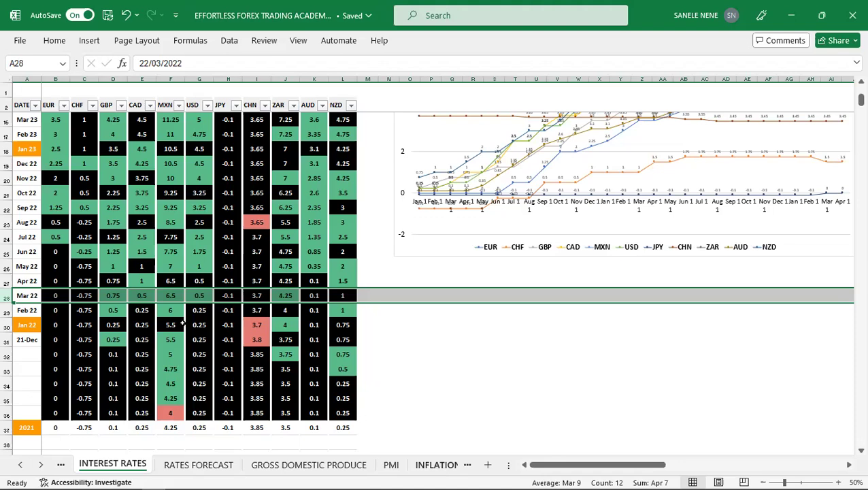
Step: Go back to the INFLATION sheet and review the monthly figures from 2021 up to April 2024
left_click(439, 466)
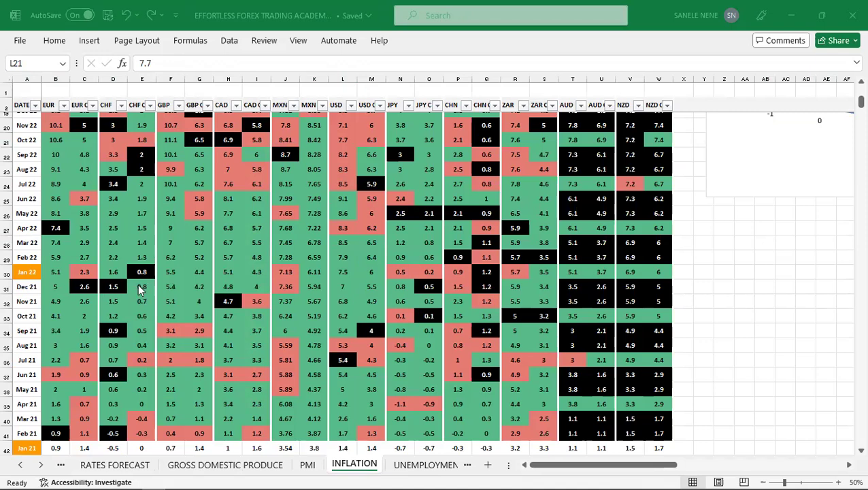
scroll(127, 271, "up", 1)
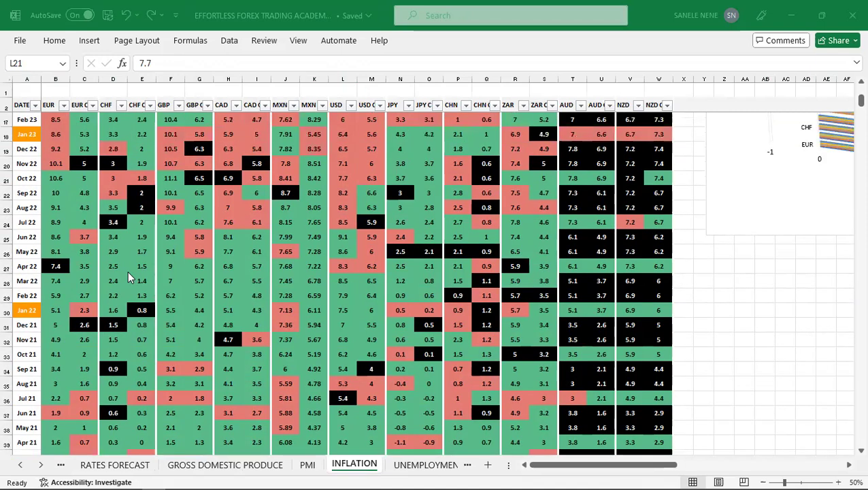
scroll(127, 271, "up", 3)
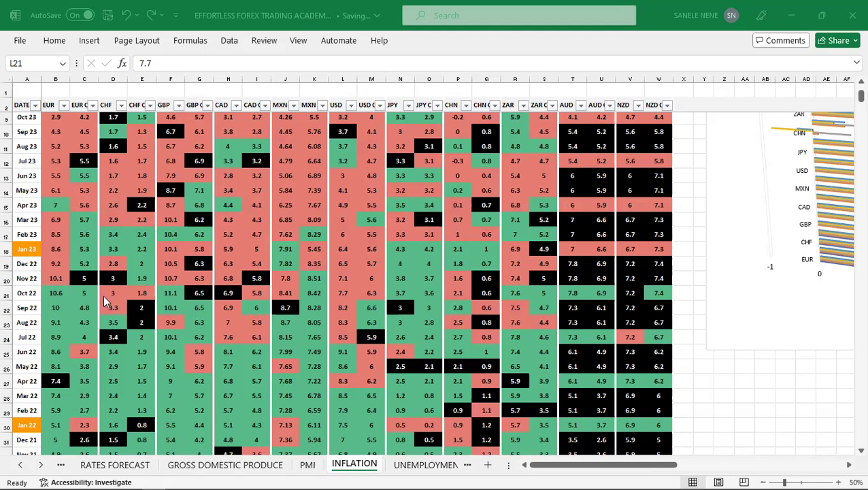
scroll(113, 271, "up", 2)
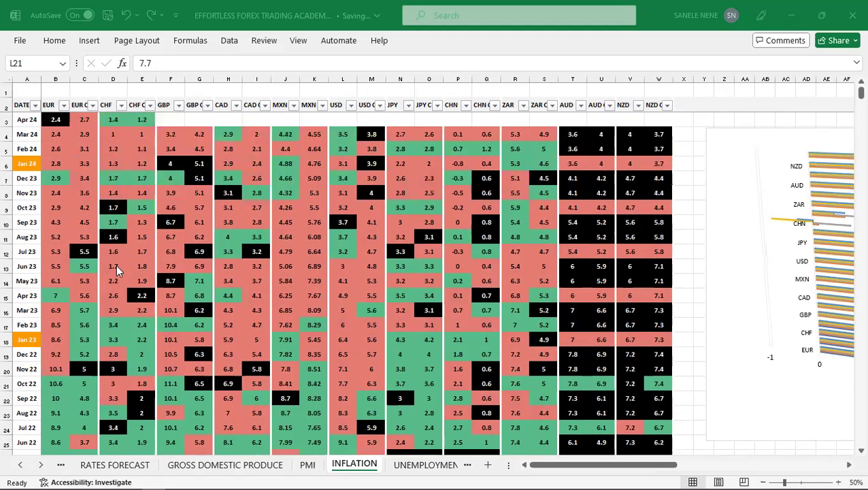